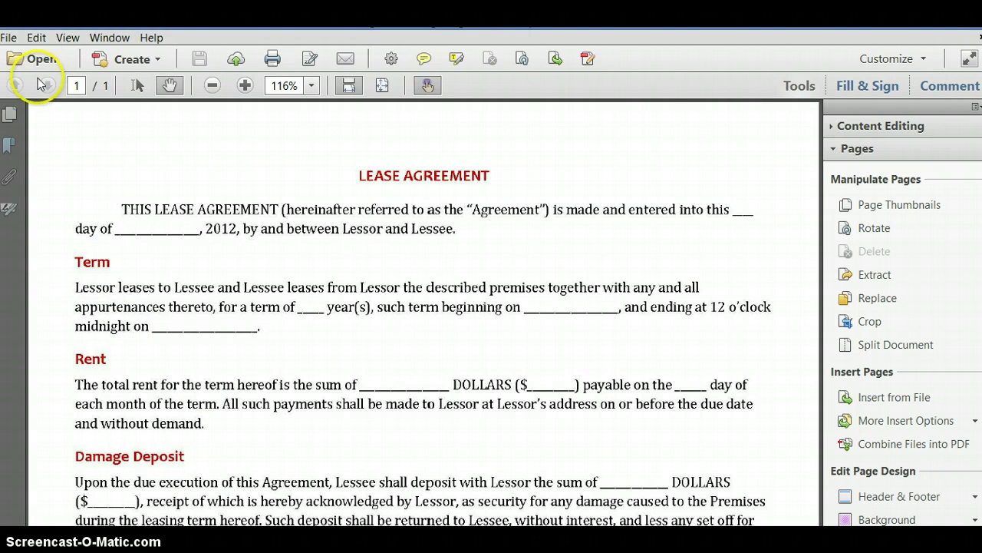
- Use Edit > Find to search the unrecognized lease for LEASE, which finds no matches
{"action": "left_click", "coordinate": [36, 37]}
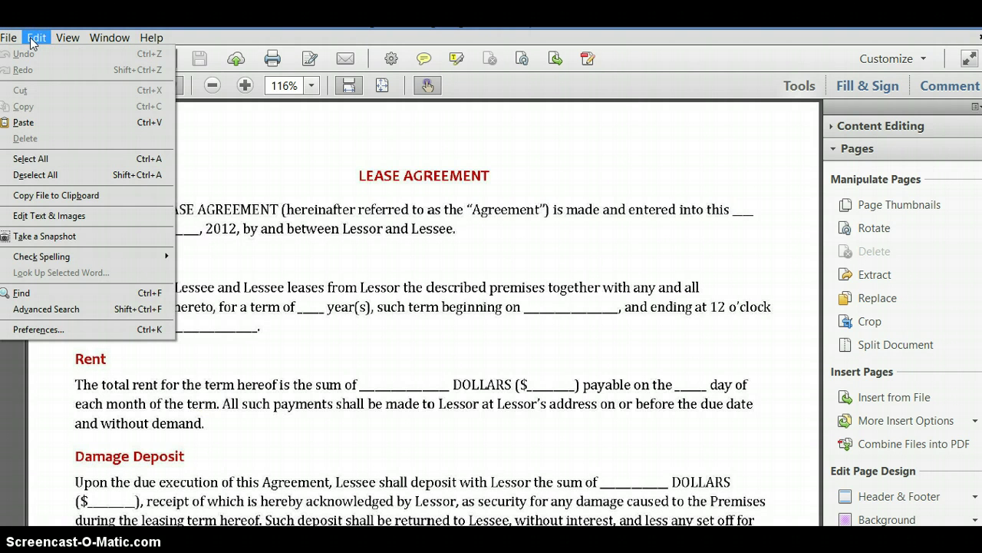
{"action": "left_click", "coordinate": [40, 297]}
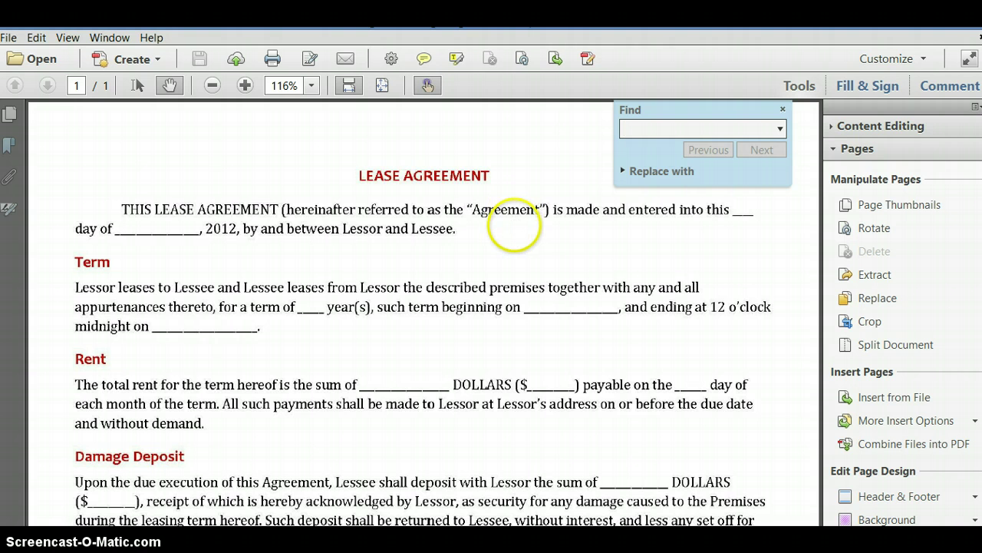
{"action": "type", "text": "LEASE"}
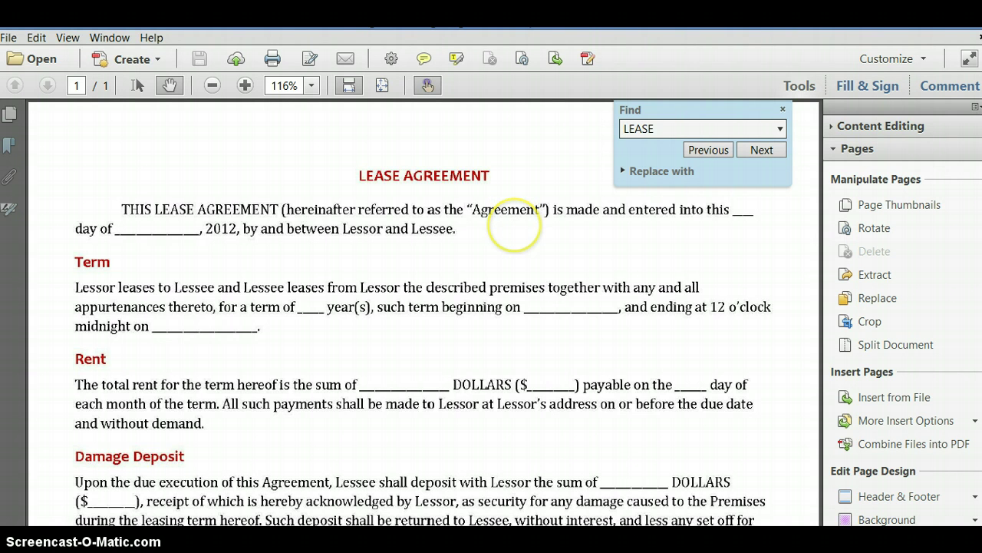
{"action": "left_click", "coordinate": [758, 149]}
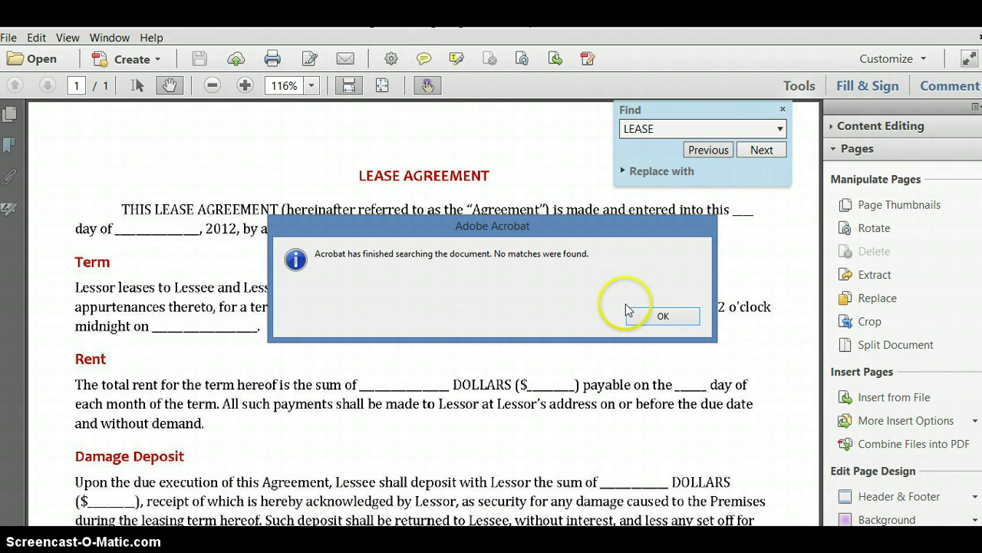
{"action": "left_click", "coordinate": [644, 322]}
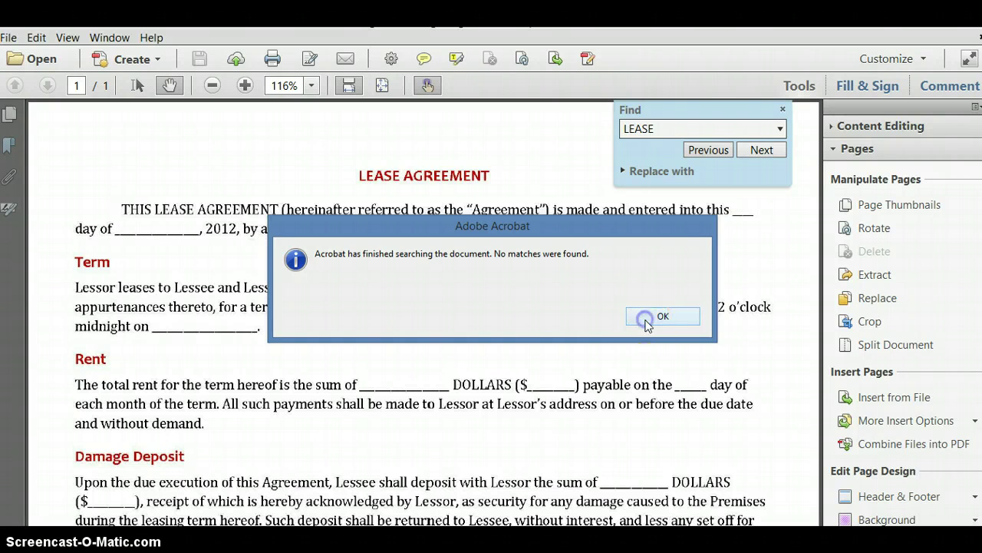
{"action": "left_click", "coordinate": [784, 110]}
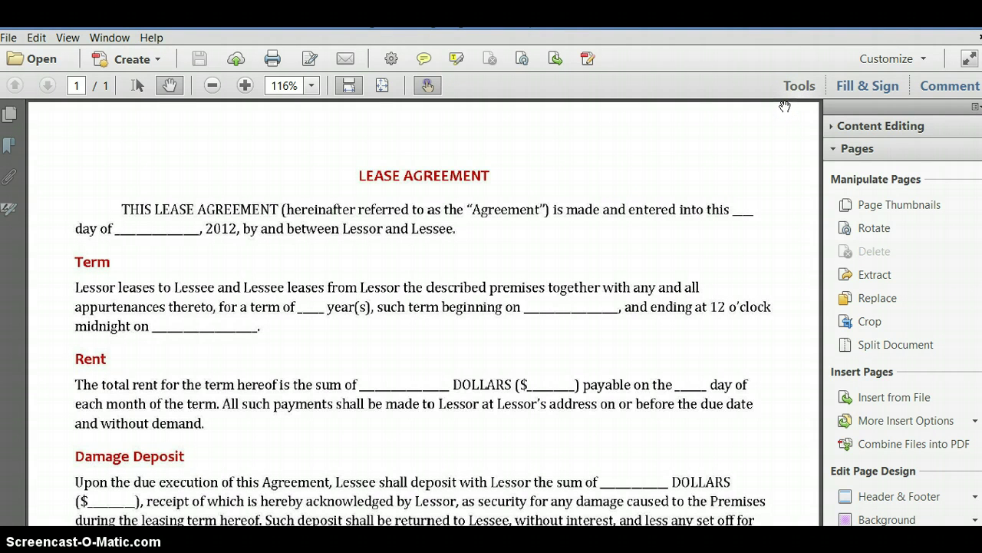
- Run Text Recognition on this page in English (US) as a searchable image at 300 dpi
{"action": "left_click", "coordinate": [790, 87]}
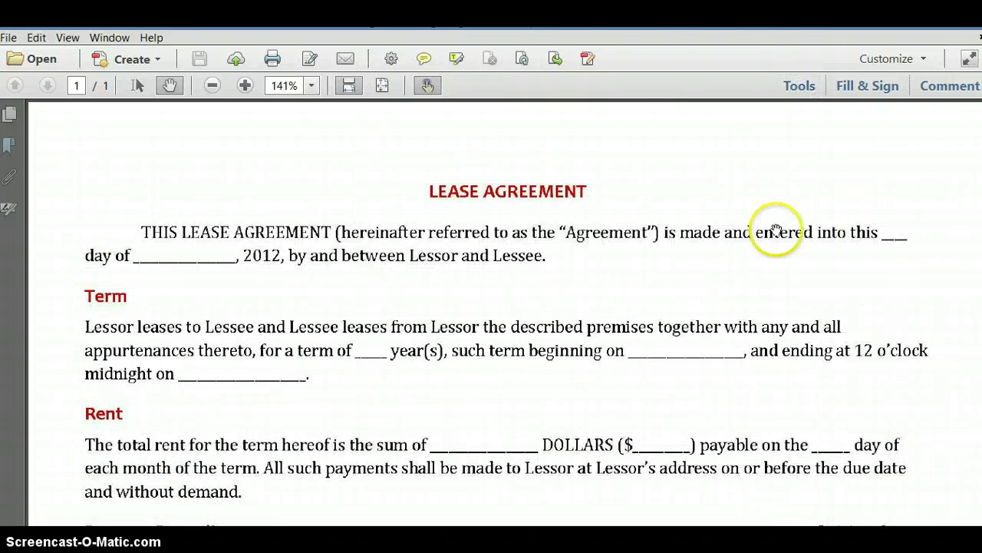
{"action": "left_click", "coordinate": [798, 88]}
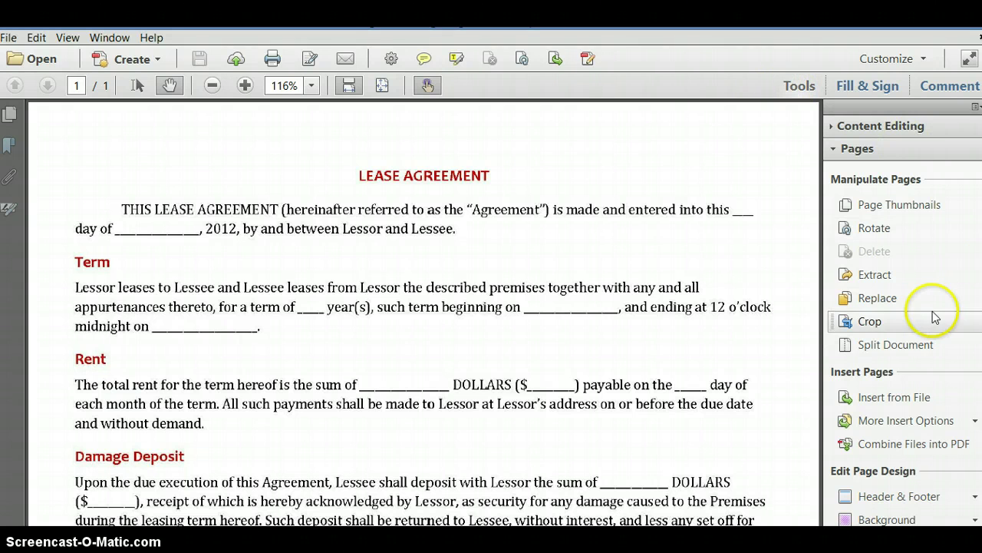
{"action": "scroll", "coordinate": [916, 301], "scroll_direction": "down", "scroll_amount": 3}
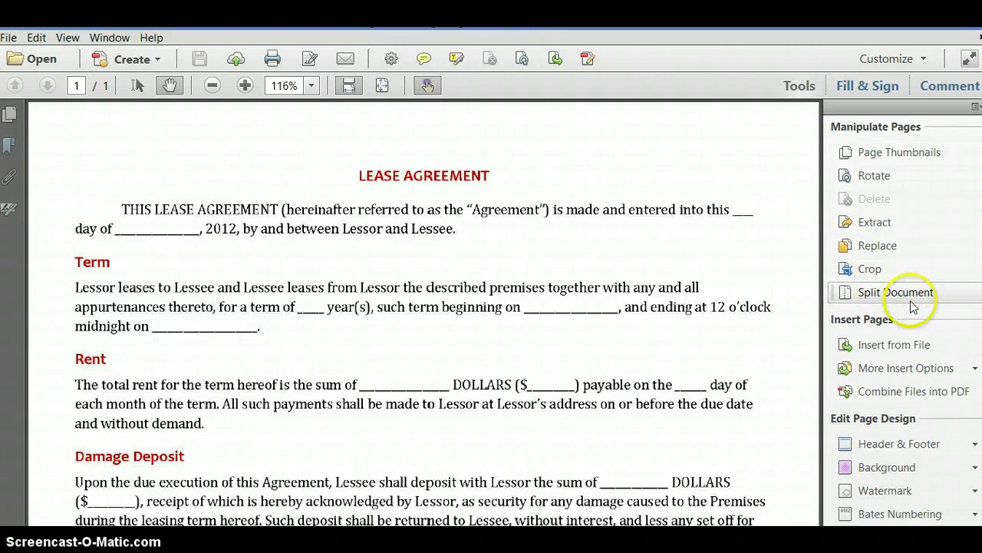
{"action": "scroll", "coordinate": [910, 307], "scroll_direction": "down", "scroll_amount": 3}
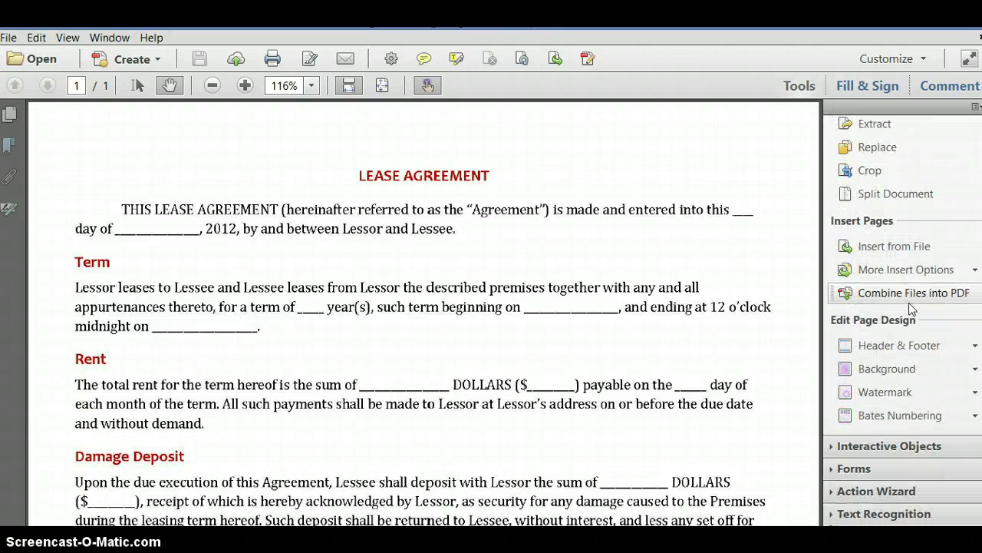
{"action": "left_click", "coordinate": [863, 511]}
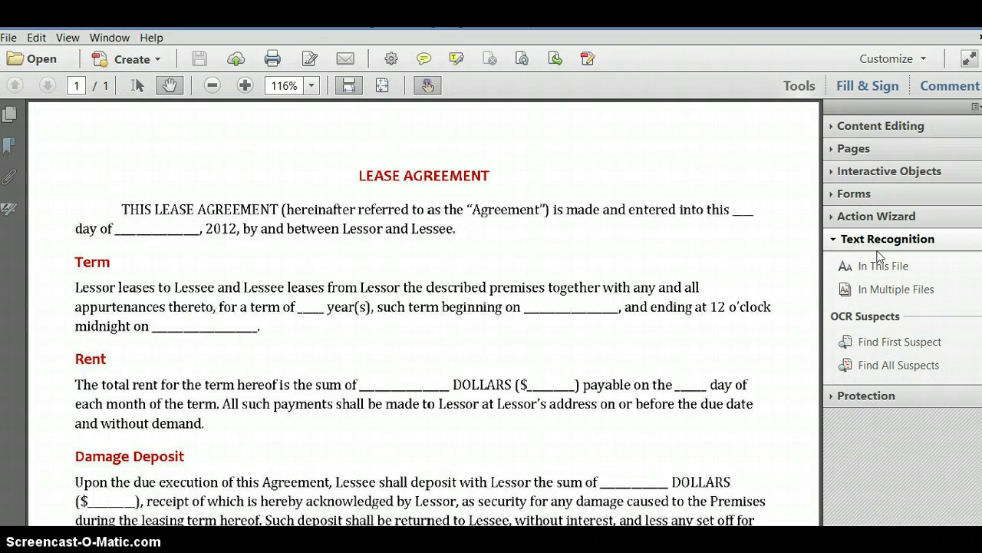
{"action": "left_click", "coordinate": [879, 267]}
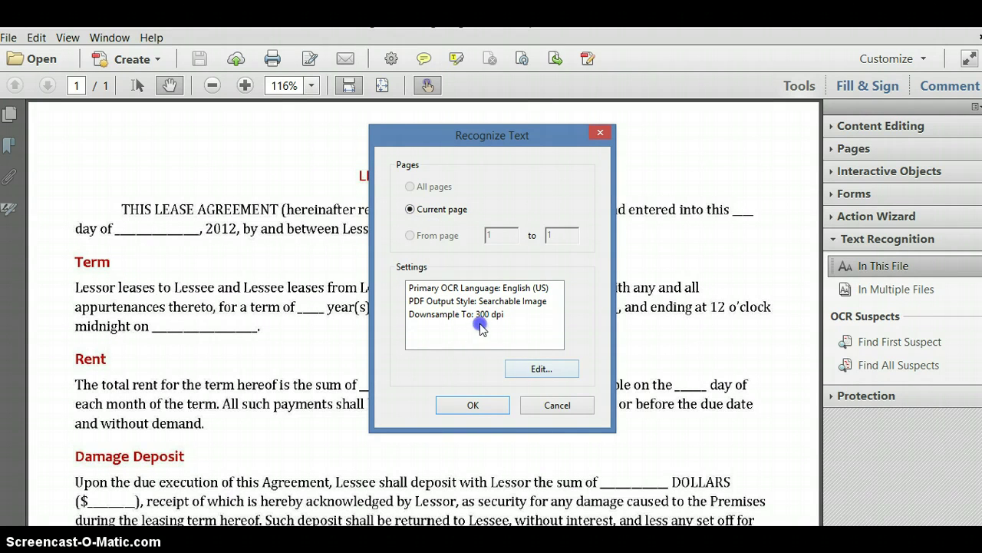
{"action": "left_click", "coordinate": [536, 368]}
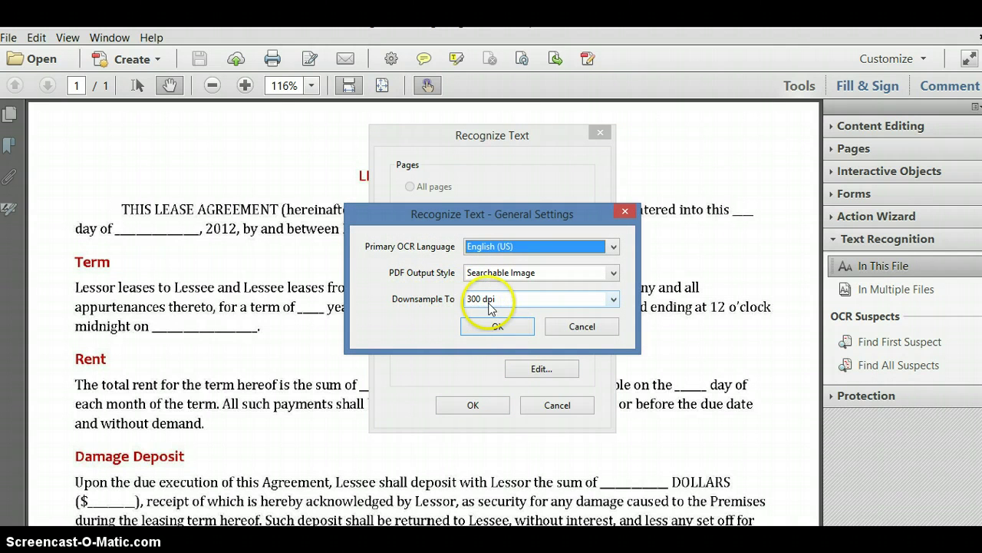
{"action": "left_click", "coordinate": [498, 326]}
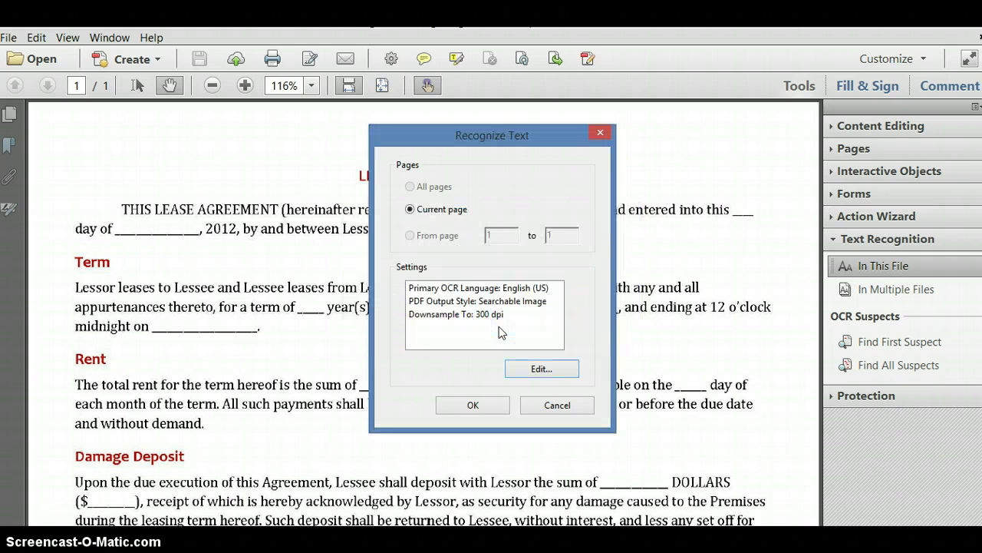
{"action": "left_click", "coordinate": [476, 404]}
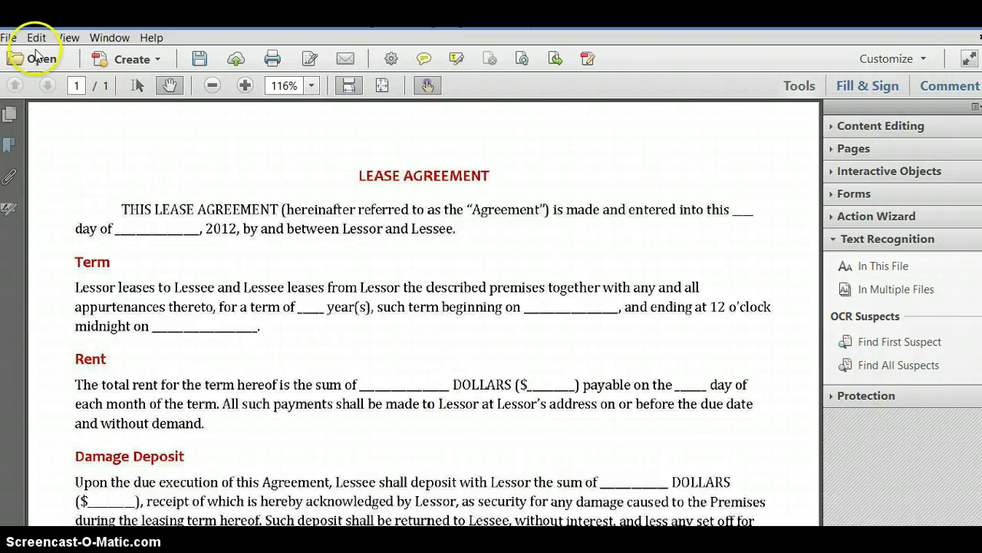
- Save the lease as 'JSP LeaseAgrmnt Making Image Searchable' in PL PDF Data Files by adding the JSP prefix
{"action": "left_click", "coordinate": [8, 38]}
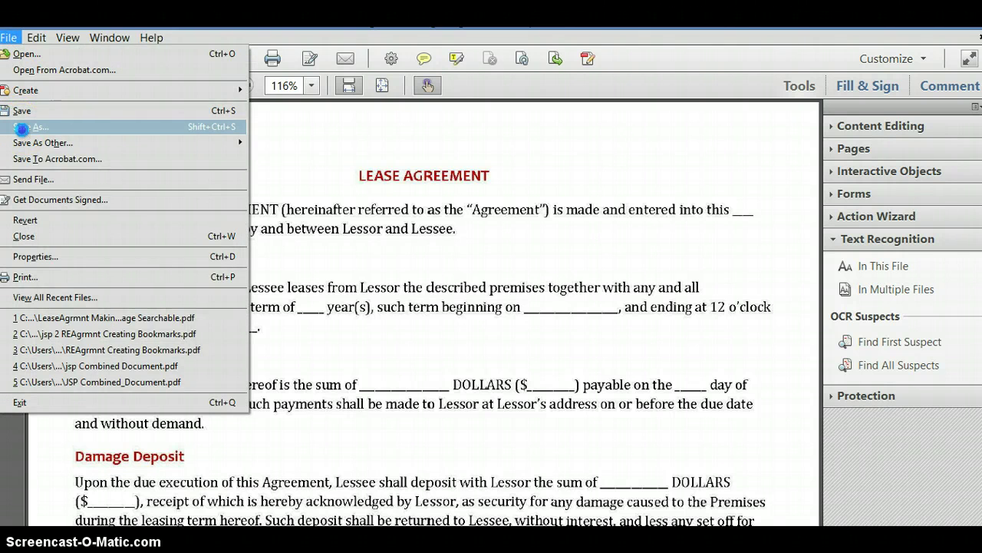
{"action": "left_click", "coordinate": [23, 129]}
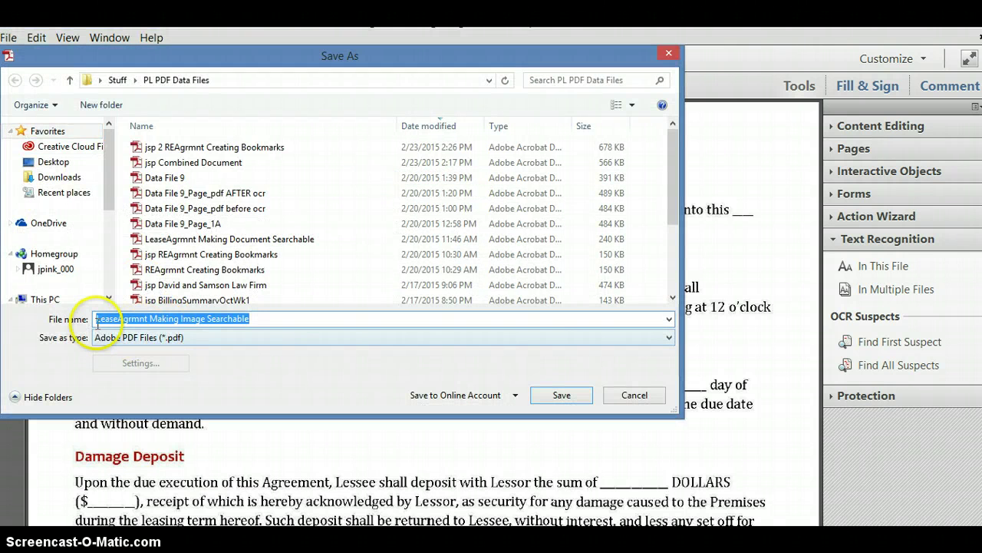
{"action": "left_click", "coordinate": [98, 318]}
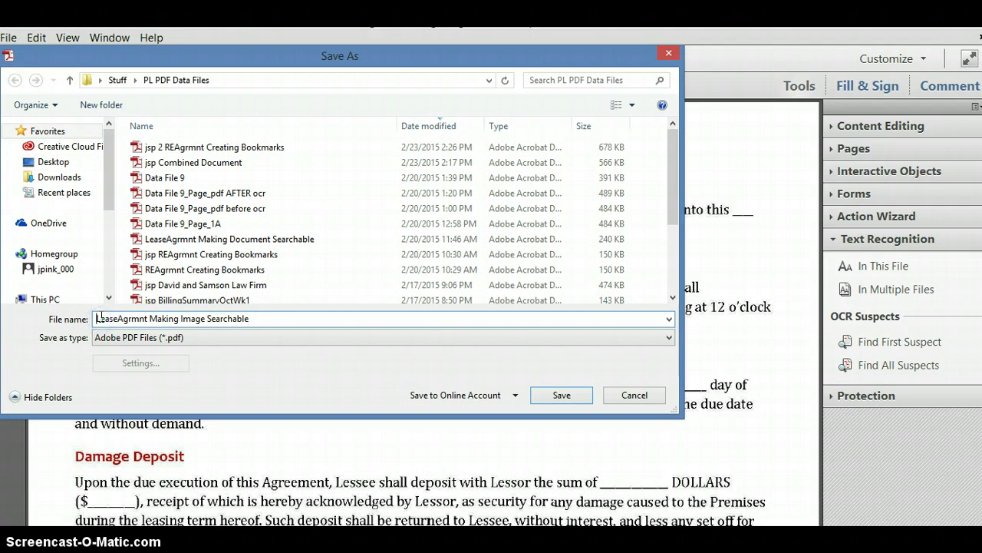
{"action": "type", "text": "JS"}
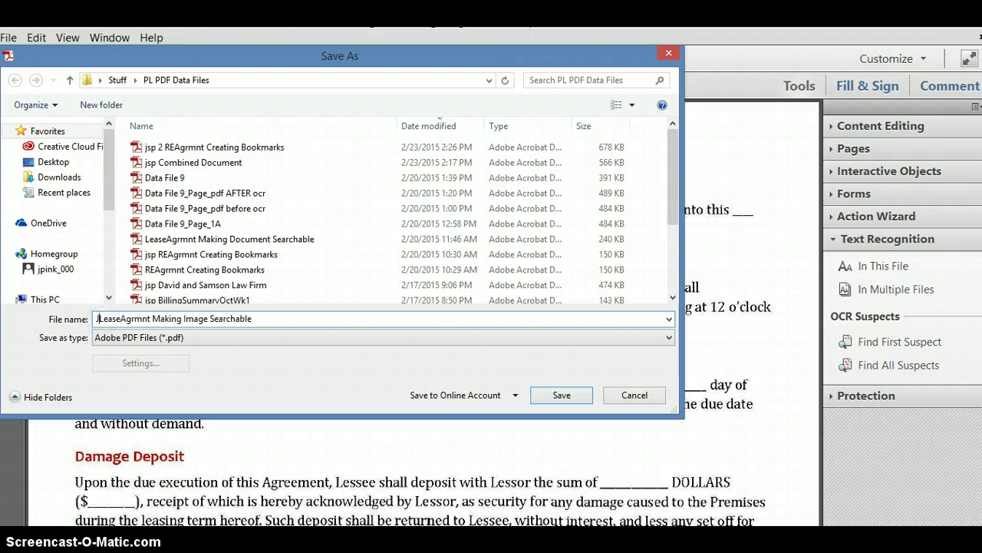
{"action": "type", "text": "P"}
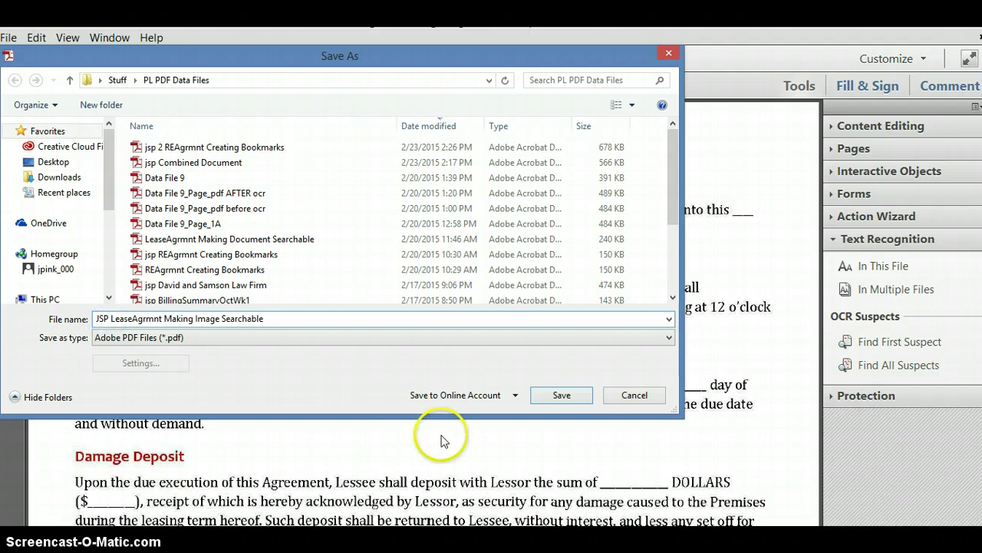
{"action": "left_click", "coordinate": [570, 399]}
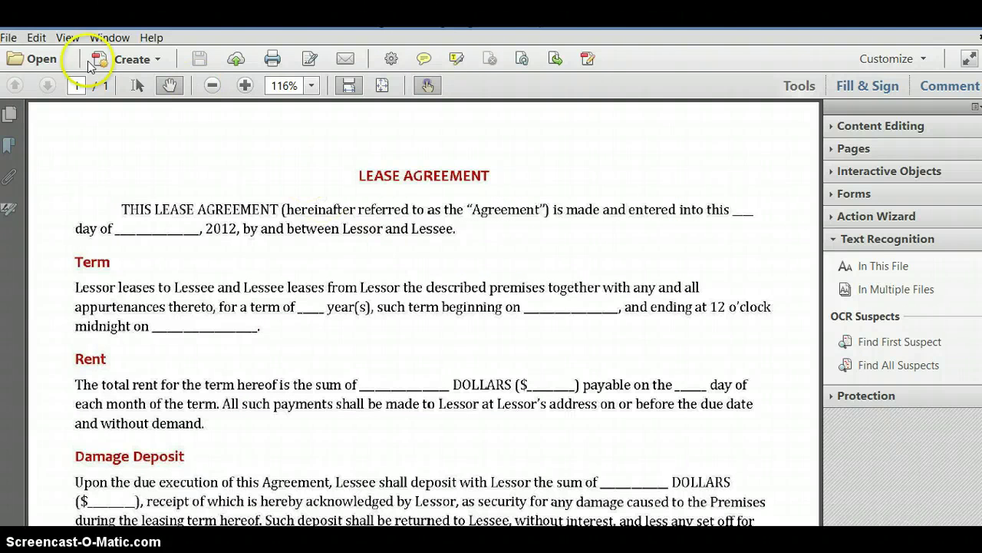
- Find every LEASE match, including 'leases' under Term, until none remain, then close Find
{"action": "left_click", "coordinate": [37, 39]}
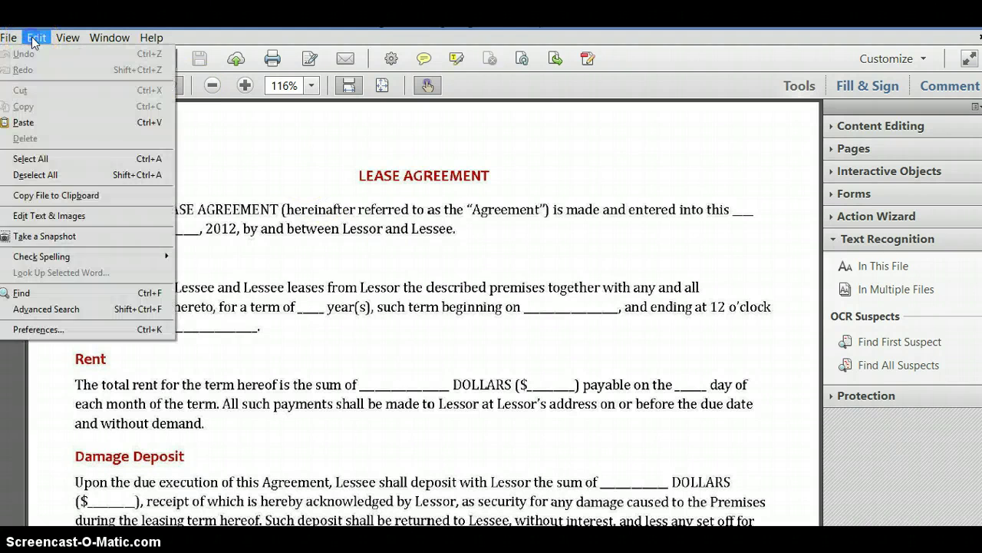
{"action": "left_click", "coordinate": [68, 294]}
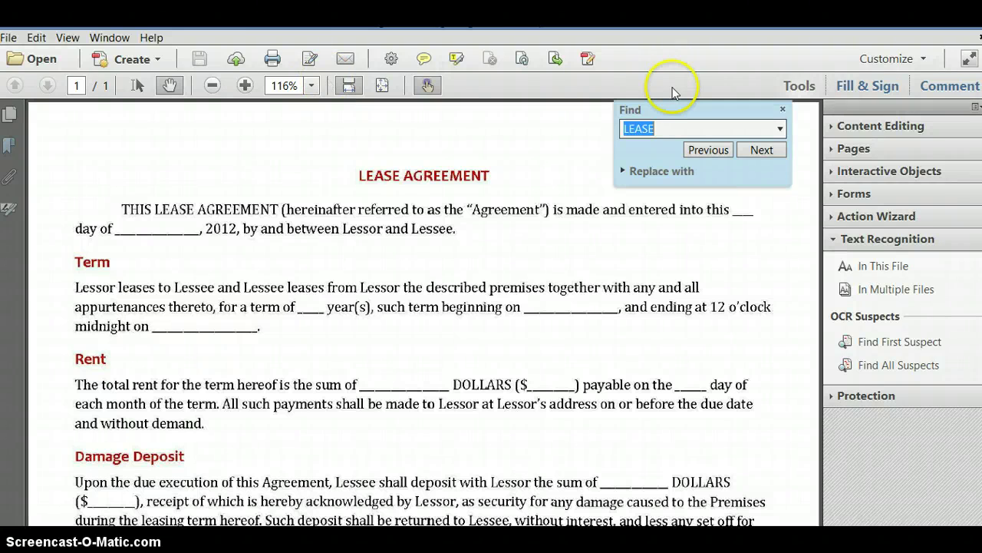
{"action": "left_click", "coordinate": [758, 149]}
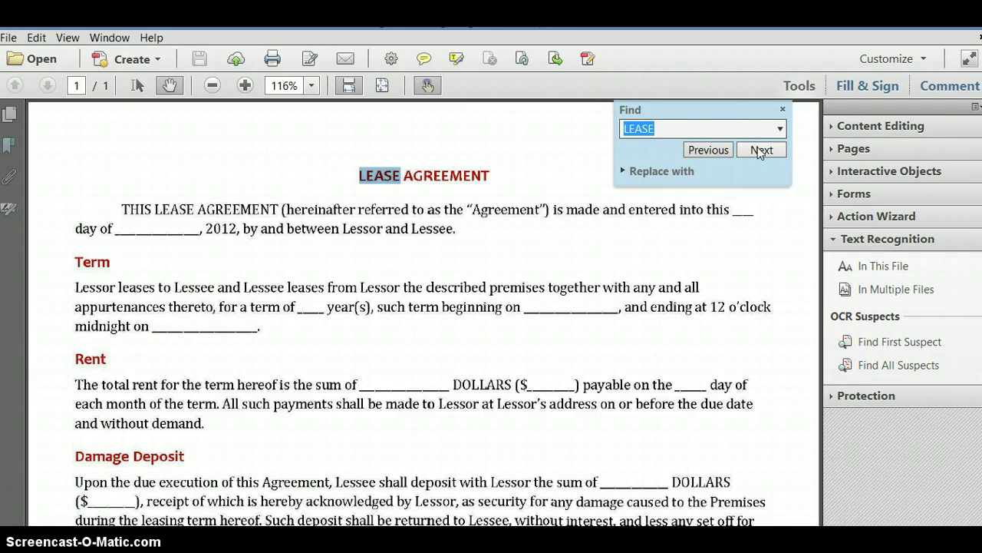
{"action": "left_click", "coordinate": [759, 148]}
{"action": "left_click", "coordinate": [761, 151]}
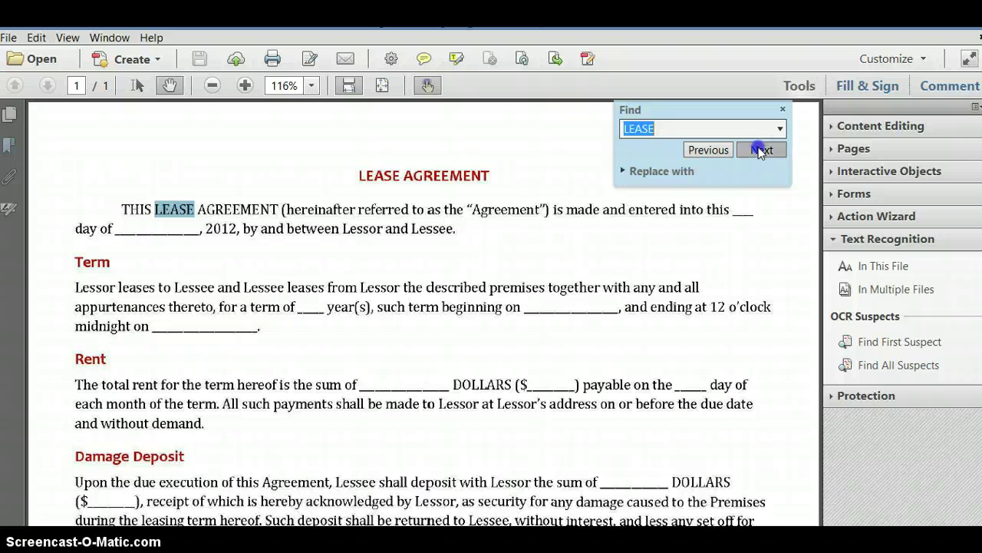
{"action": "left_click", "coordinate": [761, 151]}
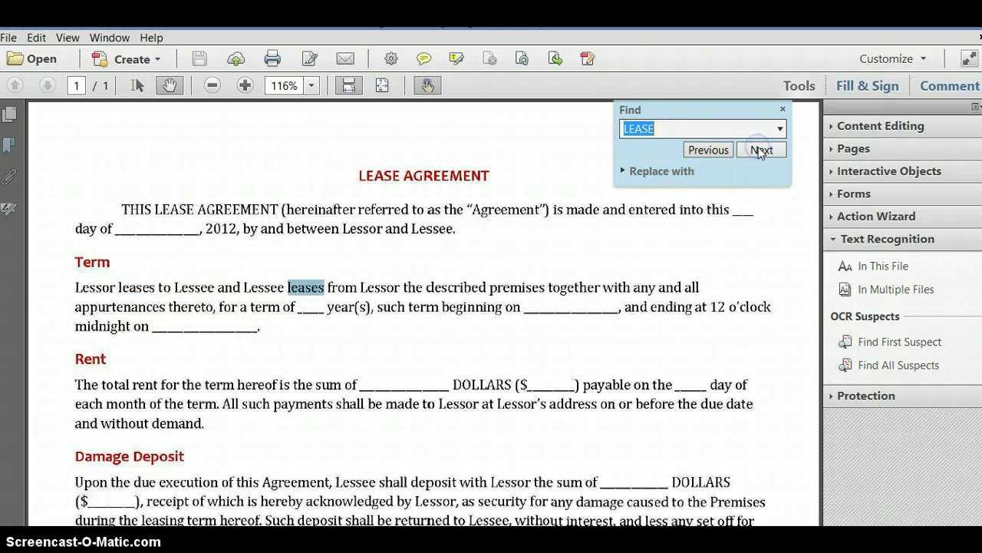
{"action": "left_click", "coordinate": [761, 151]}
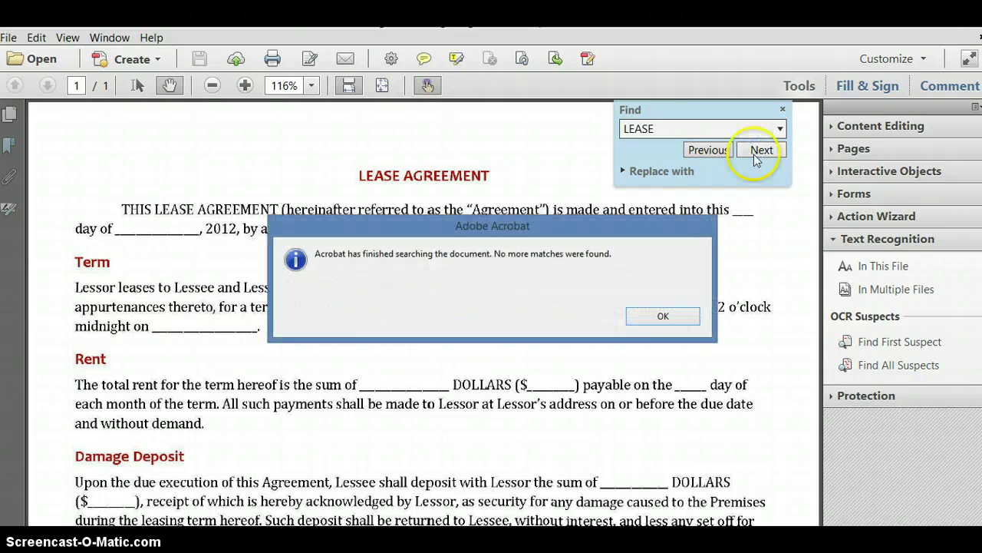
{"action": "left_click", "coordinate": [678, 317]}
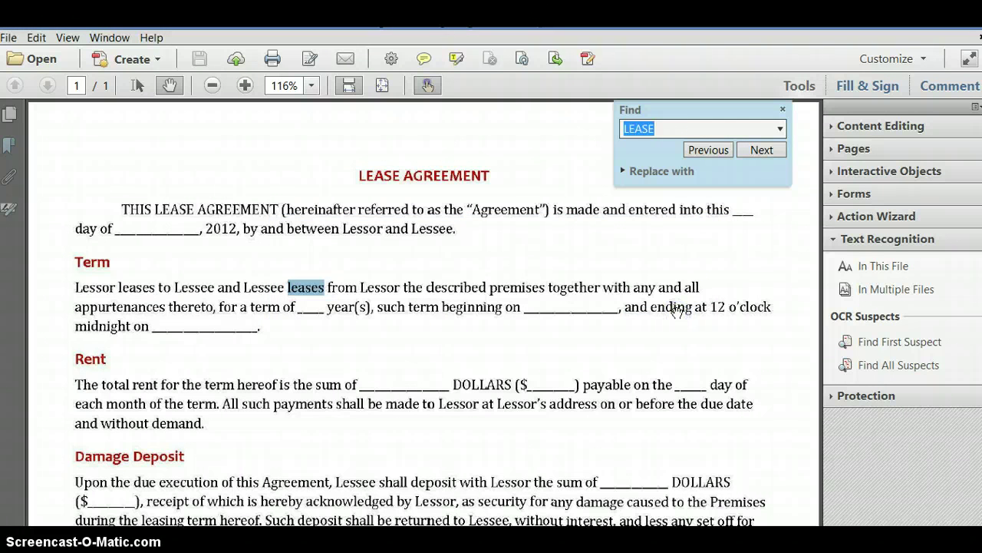
{"action": "left_click", "coordinate": [783, 111]}
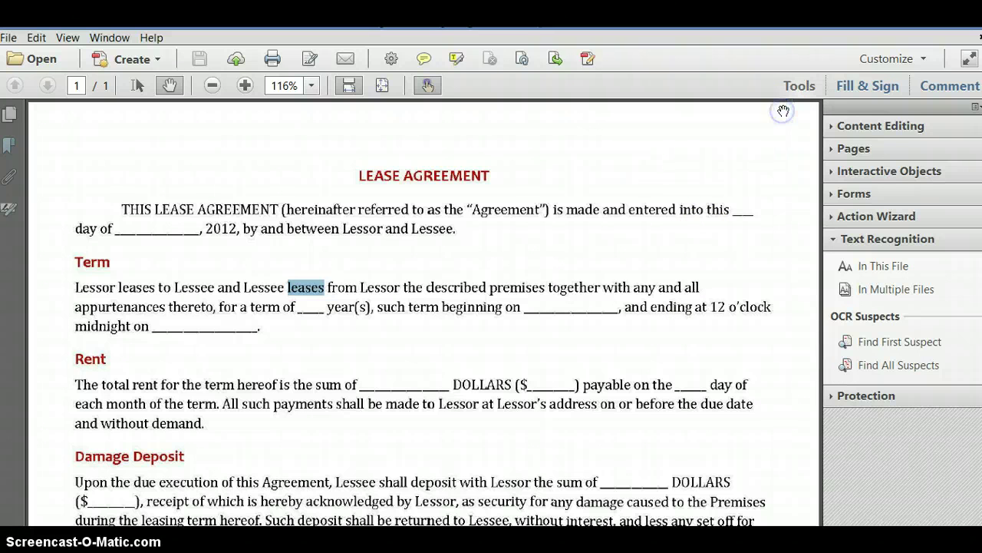
{"action": "left_click", "coordinate": [762, 167]}
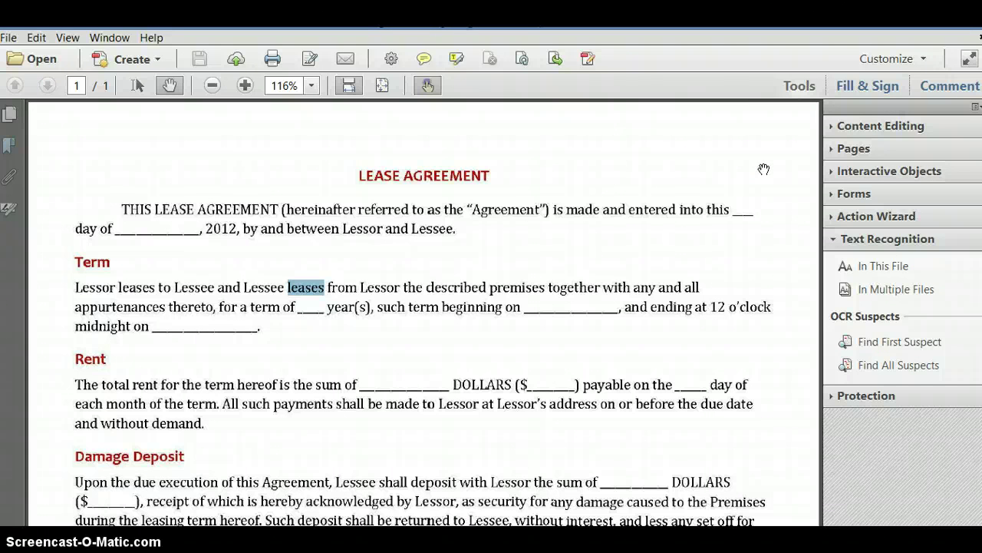
- Open the Add Header and Footer dialog from the Pages tools
{"action": "left_click", "coordinate": [855, 148]}
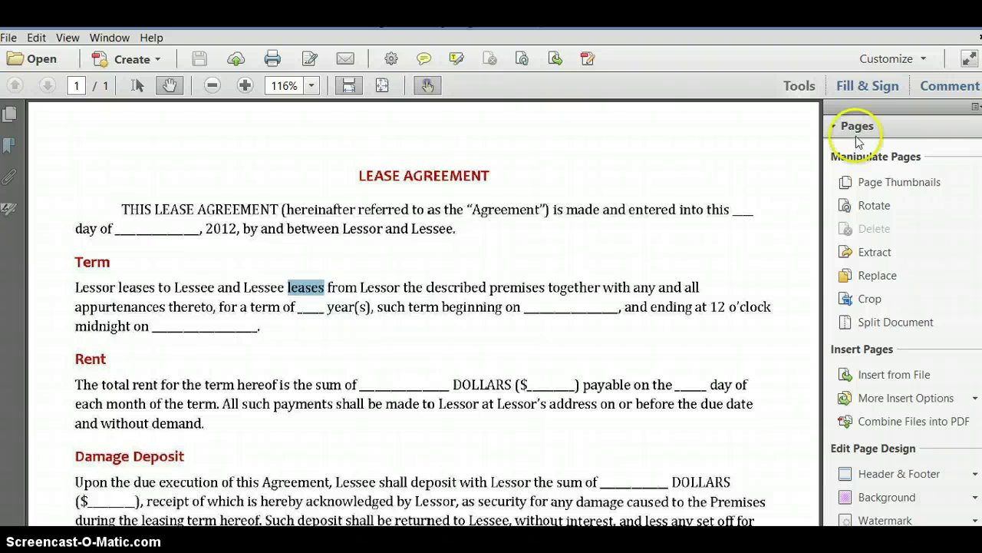
{"action": "left_click", "coordinate": [880, 476]}
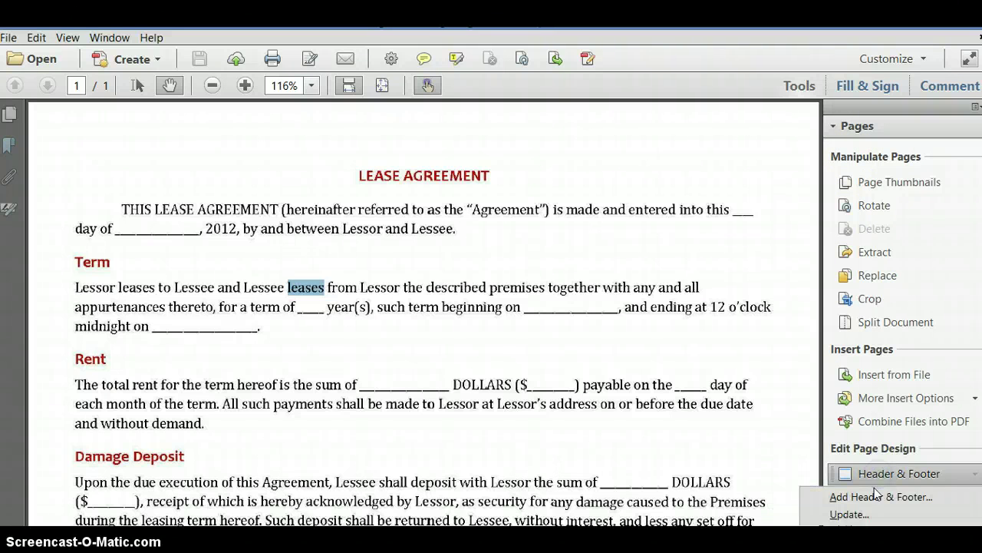
{"action": "left_click", "coordinate": [869, 497]}
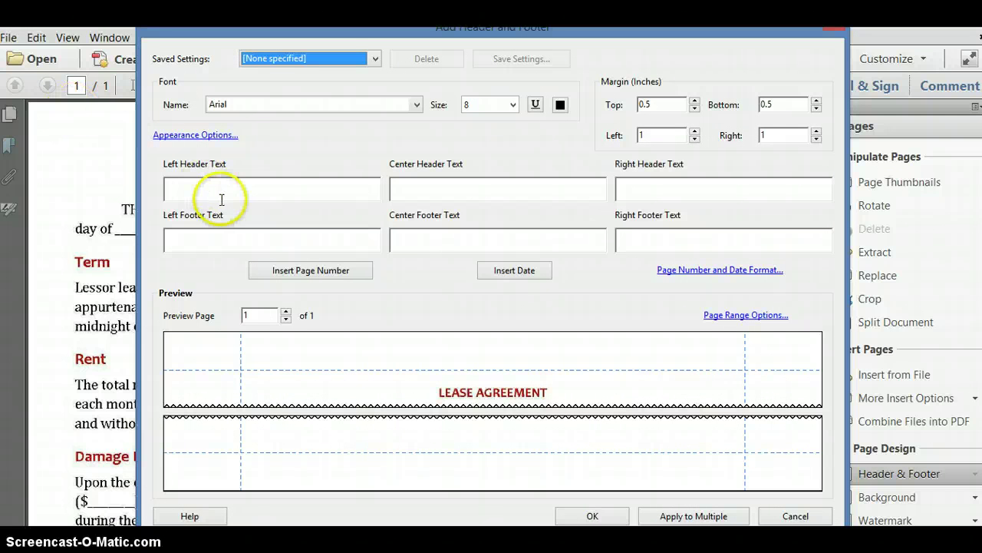
- Enter a person's full name as the Left Header Text and apply it
{"action": "left_click", "coordinate": [223, 191]}
{"action": "left_click", "coordinate": [203, 187]}
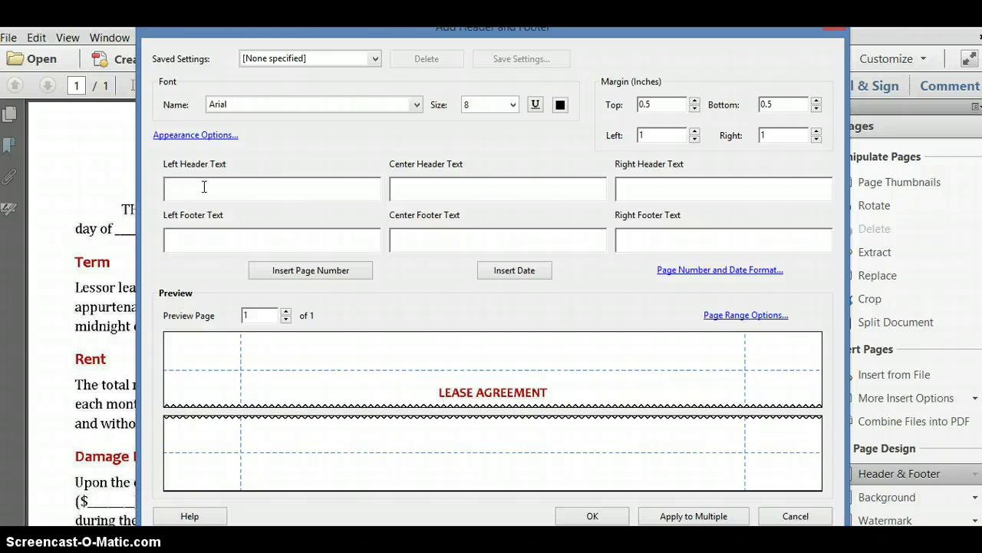
{"action": "type", "text": "joc"}
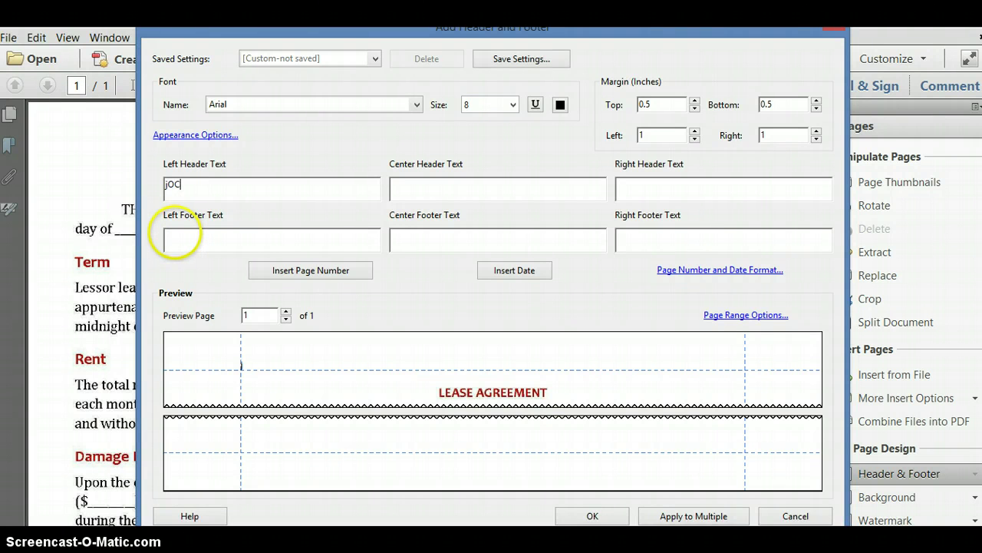
{"action": "key", "text": "BackSpace"}
{"action": "key", "text": "BackSpace"}
{"action": "key", "text": "BackSpace"}
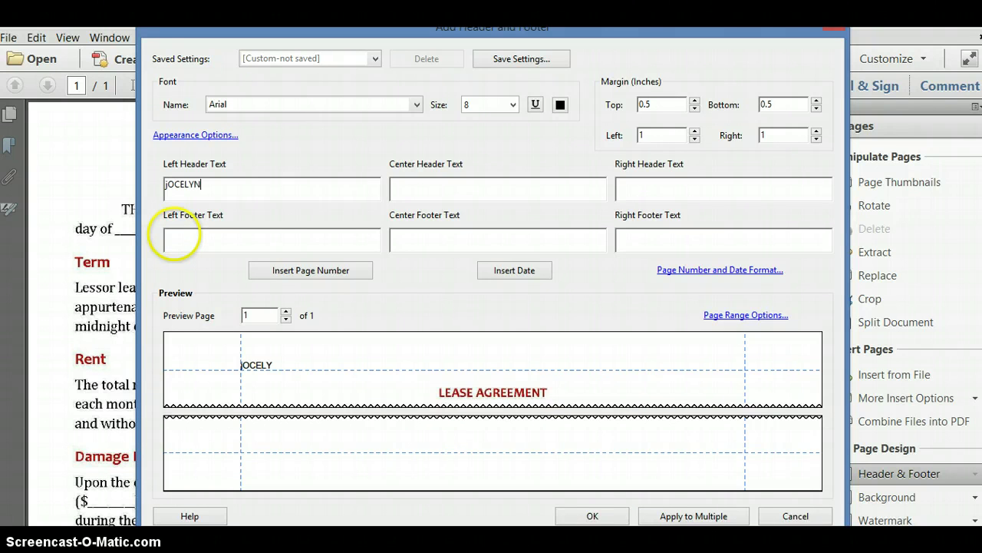
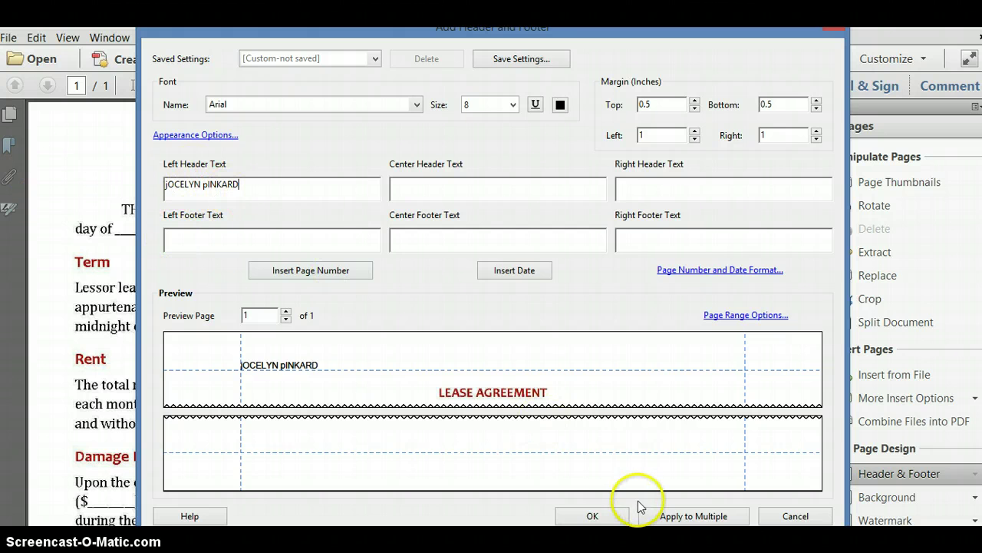
{"action": "left_click", "coordinate": [608, 519]}
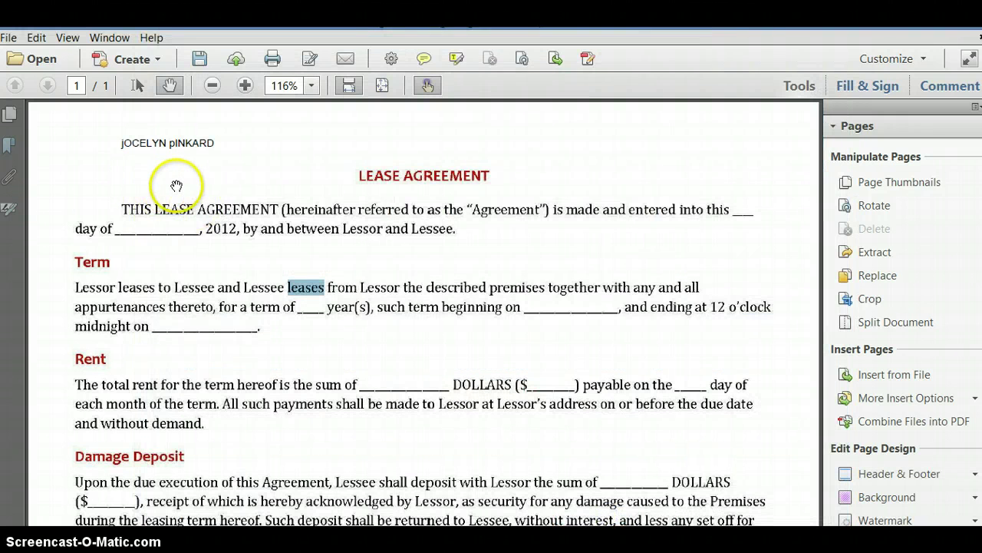
{"action": "scroll", "coordinate": [349, 276], "scroll_direction": "down", "scroll_amount": 10}
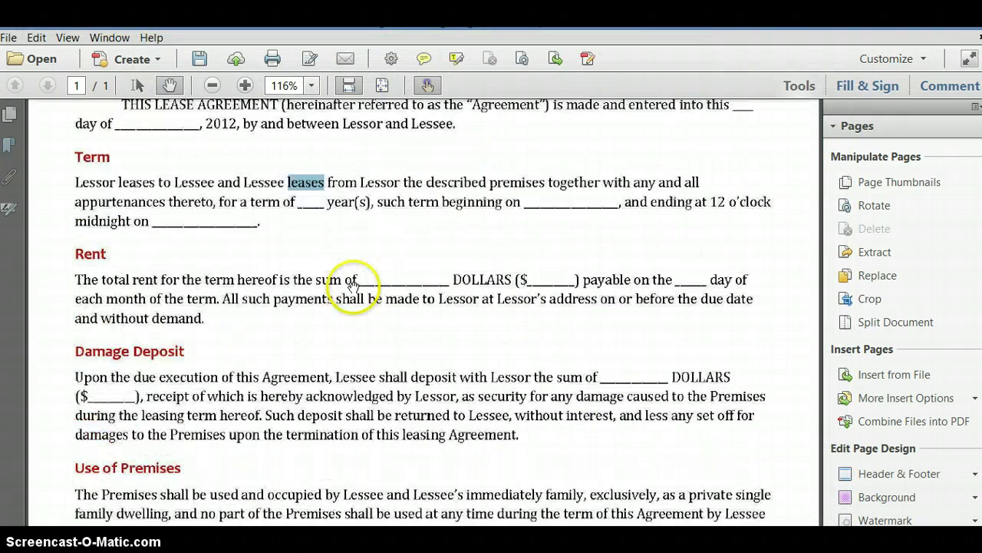